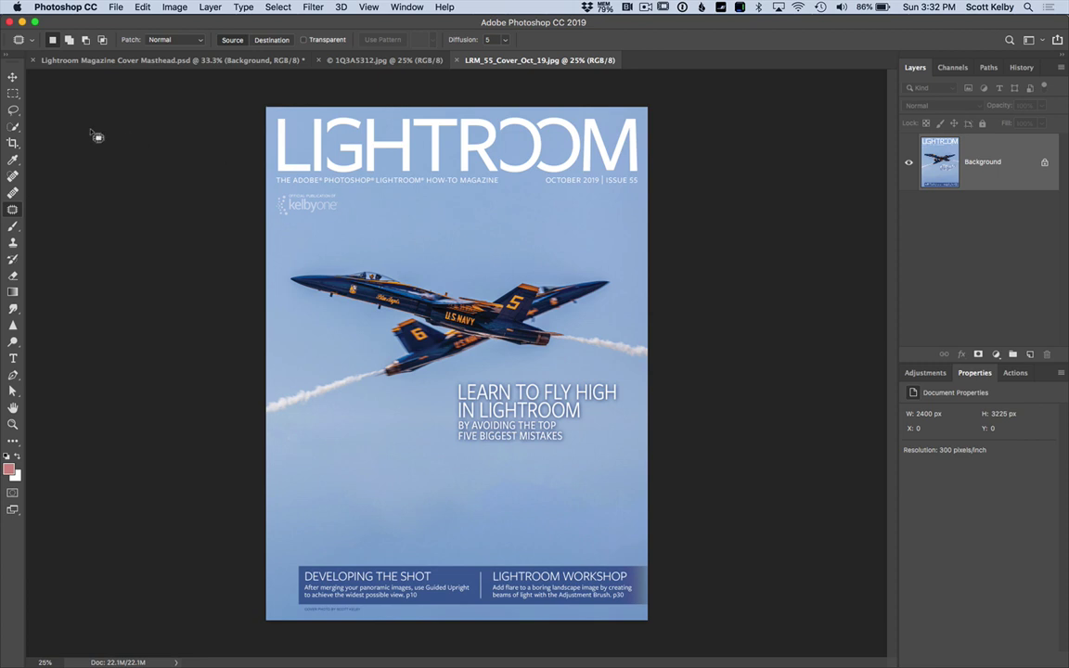
- Copy the whole 1Q3A5312.jpg jet photo and paste it into the Lightroom Magazine Cover Masthead document above the black background
left_click(13, 77)
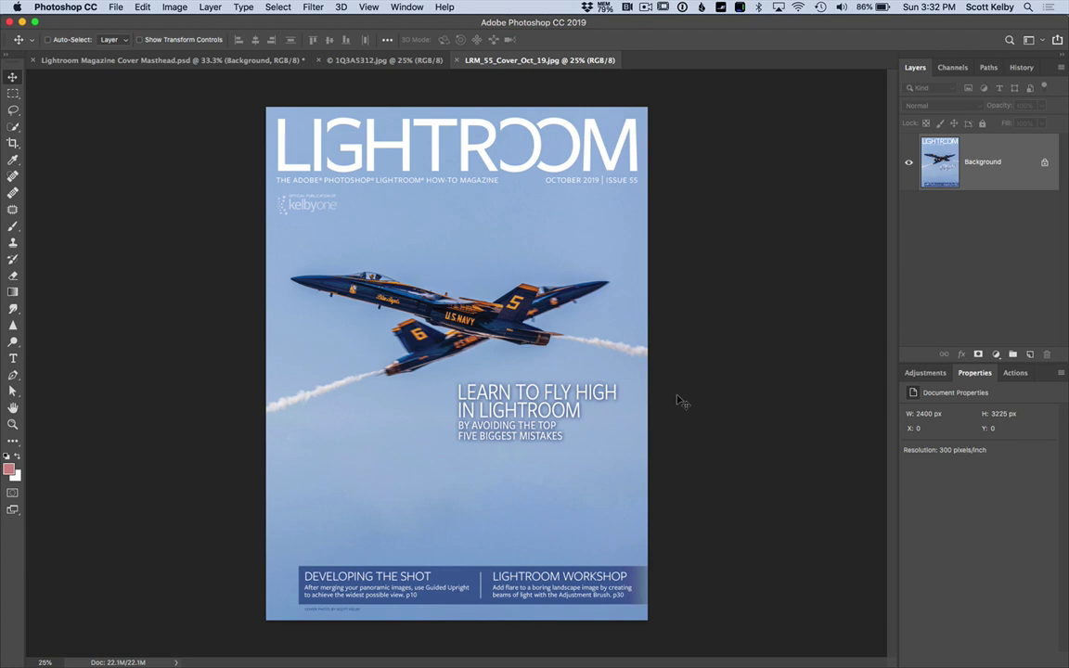
left_click(386, 63)
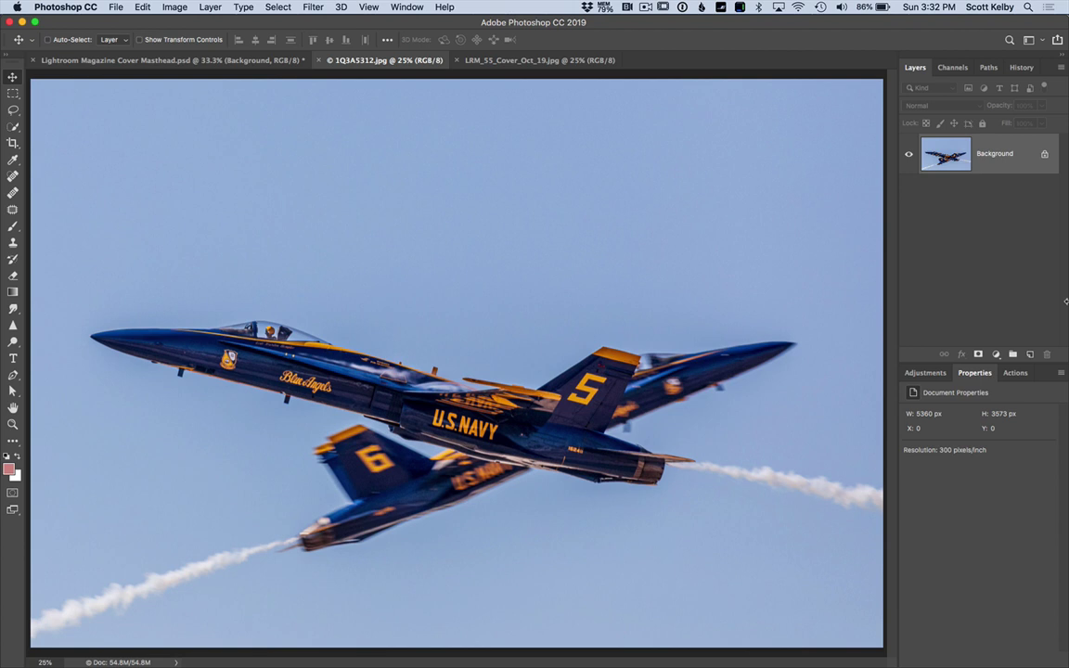
key("super+a")
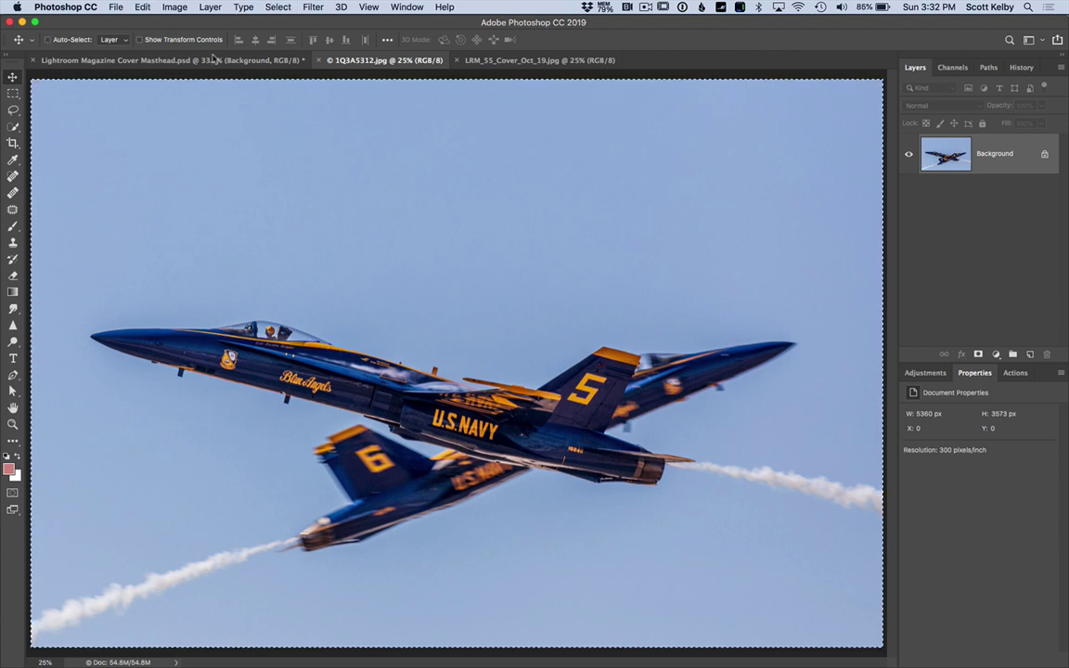
left_click(176, 60)
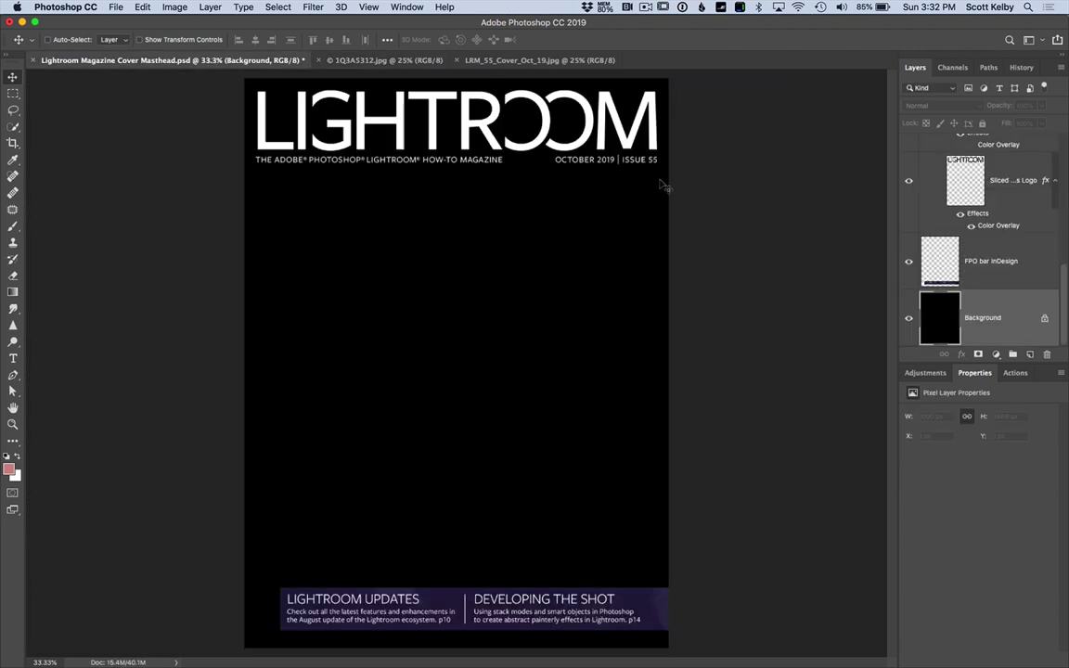
key("super+v")
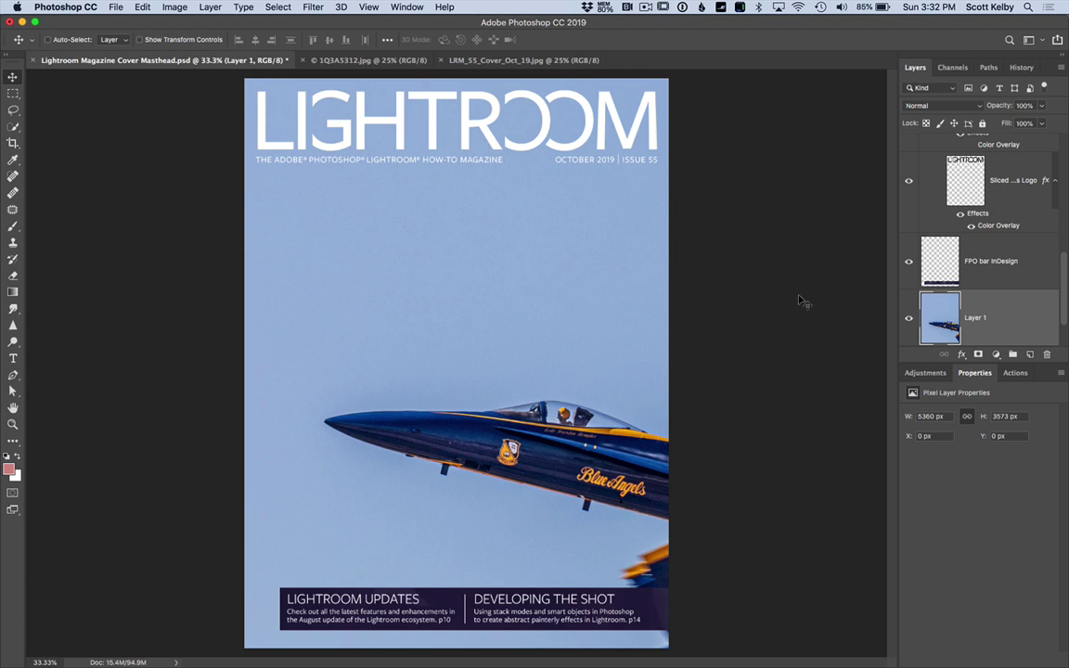
- Scale the pasted jet photo to about 38% and place it mid-cover at about X 10 px, Y 528 px
key("super+t")
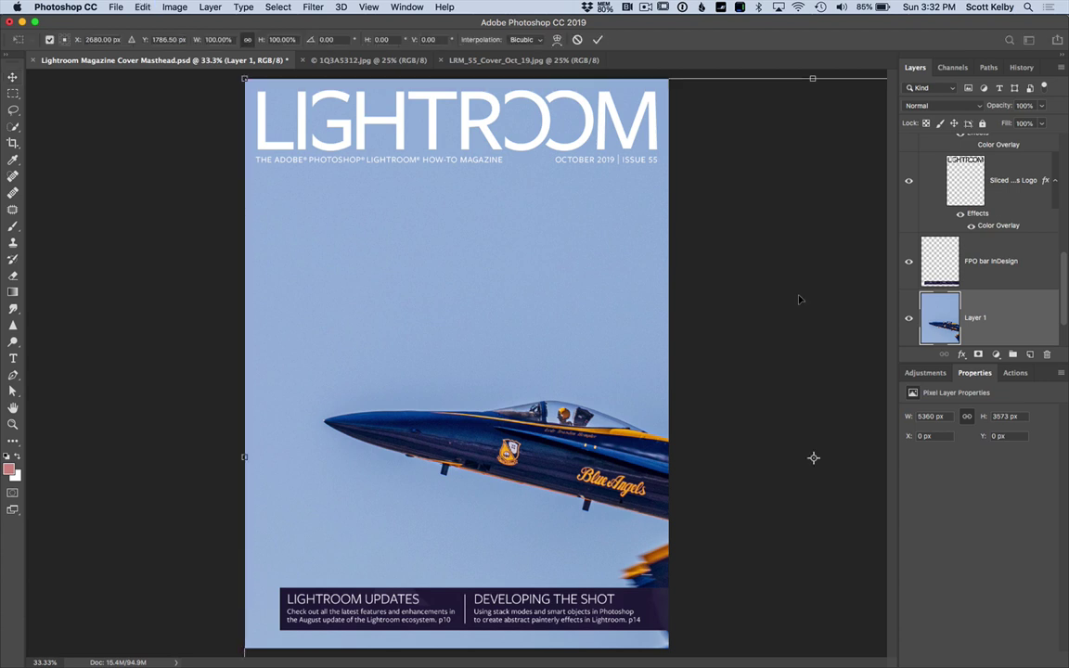
key("super+0")
left_click_drag(881, 580, 536, 400)
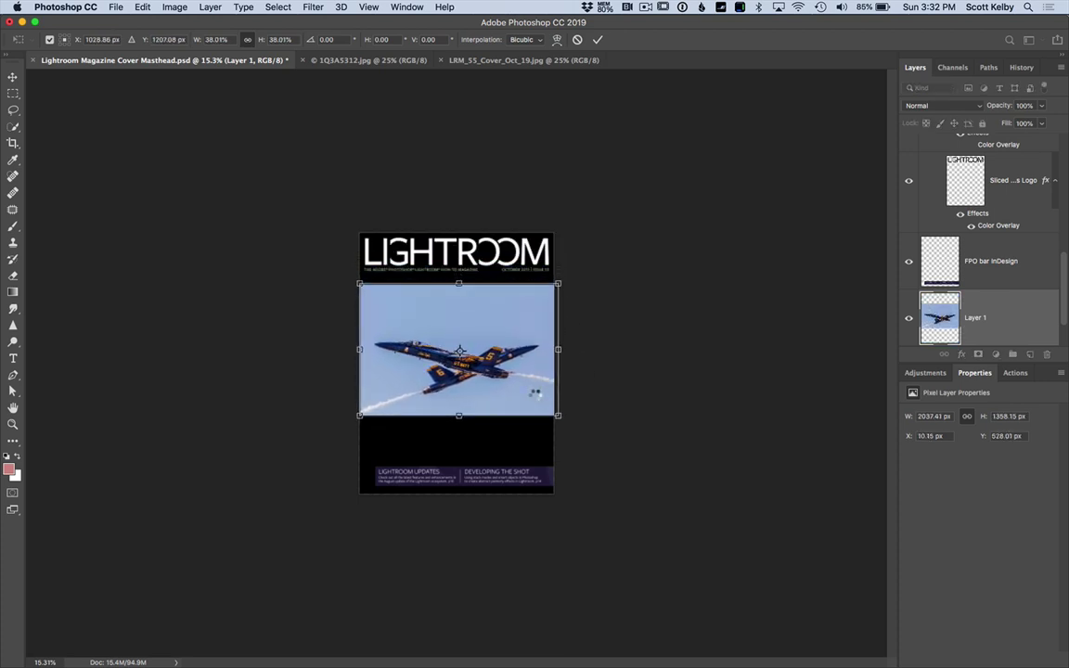
key("Return")
- Nudge the jet photo horizontally to X -2 px so it covers the page's full width
key("super+plus")
key("super+plus")
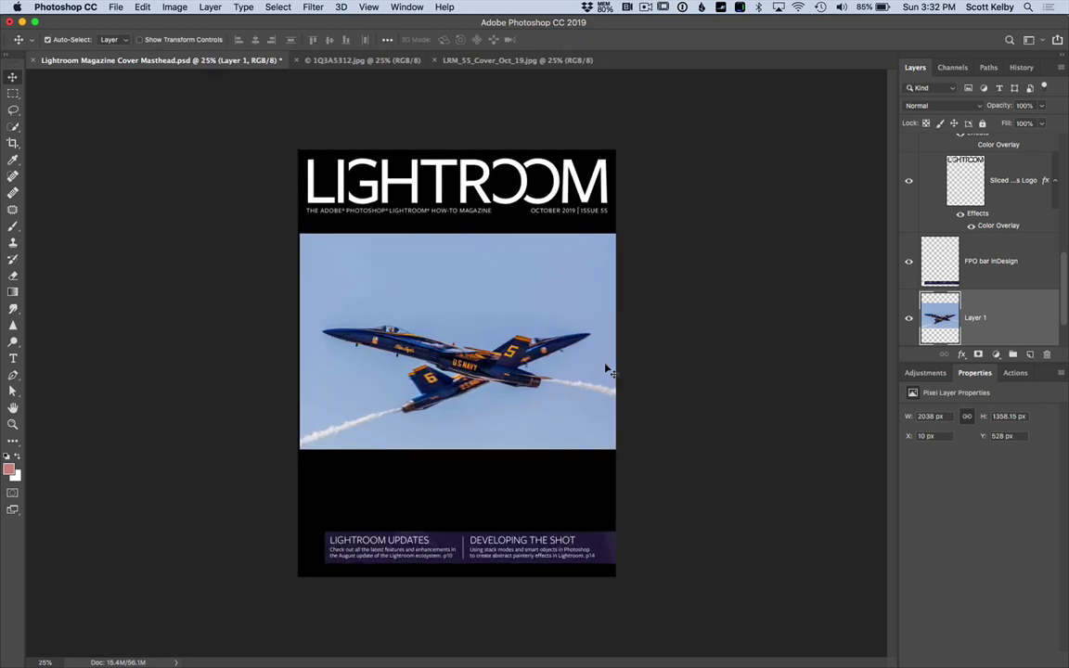
key("Left")
key("Left")
key("Left")
key("Left")
key("Left")
key("Left")
key("Left")
key("Left")
key("Left")
key("Left")
key("Left")
key("Left")
key("Left")
key("Left")
key("Left")
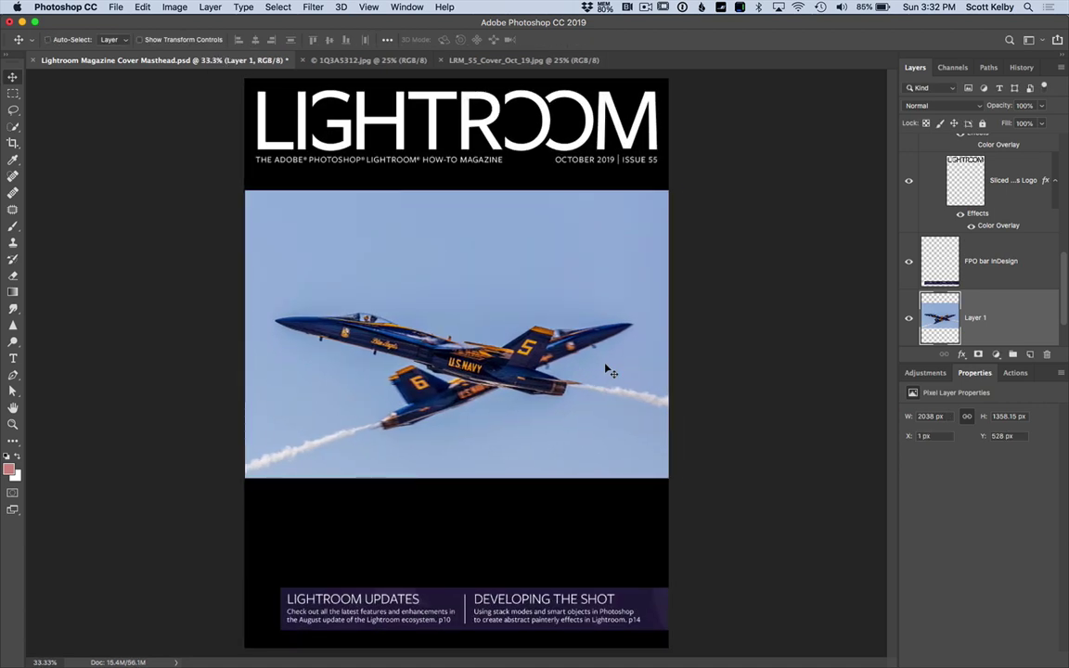
key("Right")
key("Right")
key("Right")
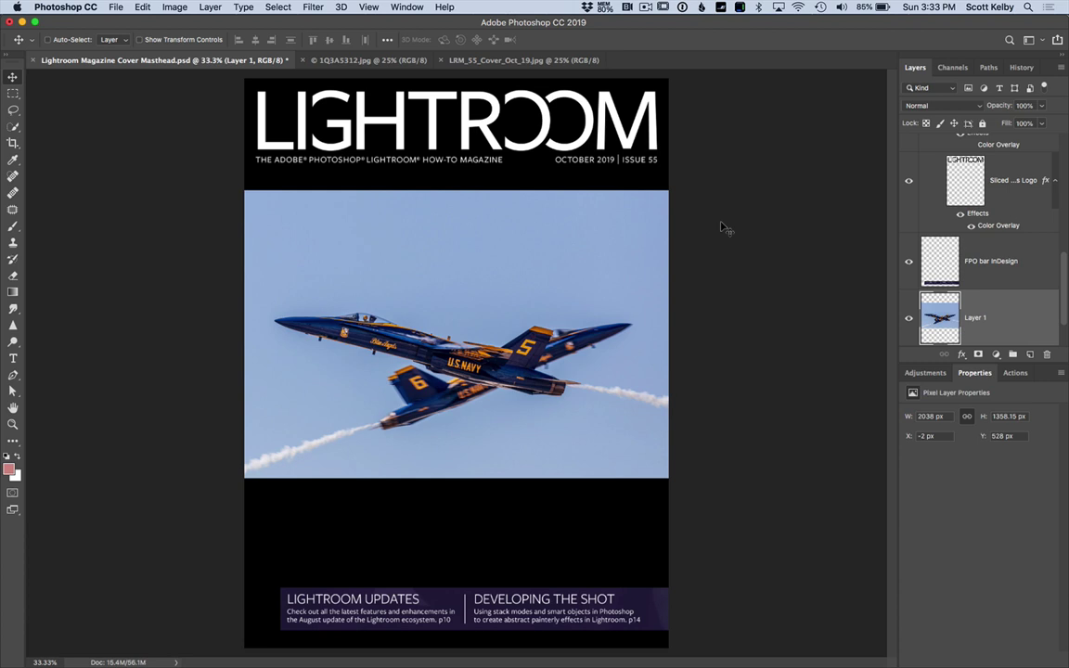
- Fill the black area above the jets with a vertically flipped duplicate of Layer 1, placed at about X -2 px, Y -811 px
key("super+j")
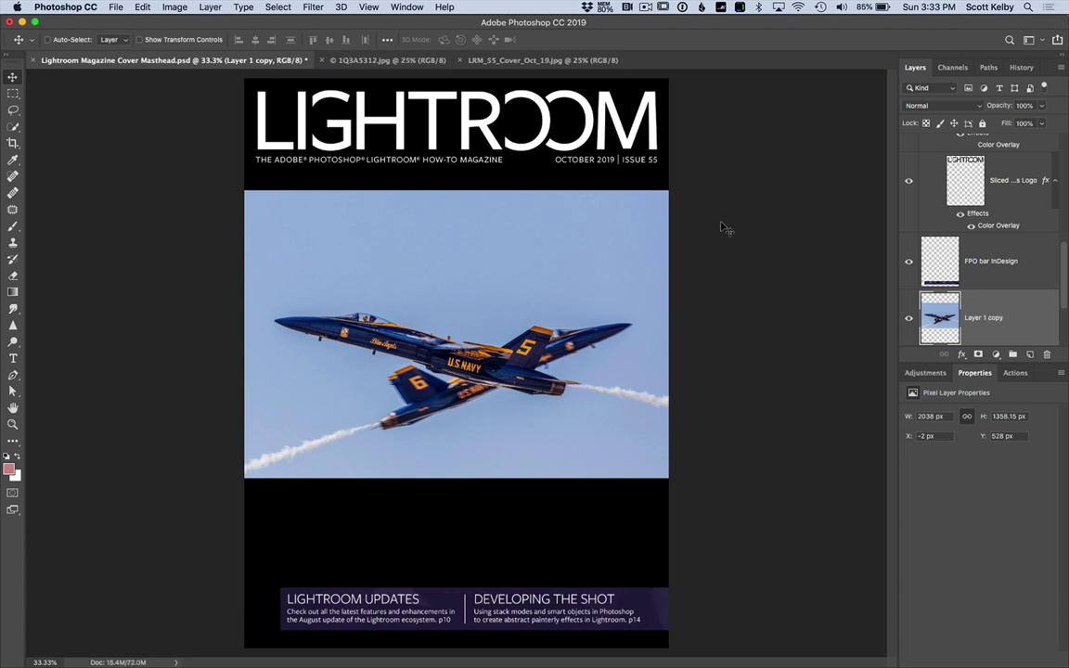
scroll(972, 241, "down", 2)
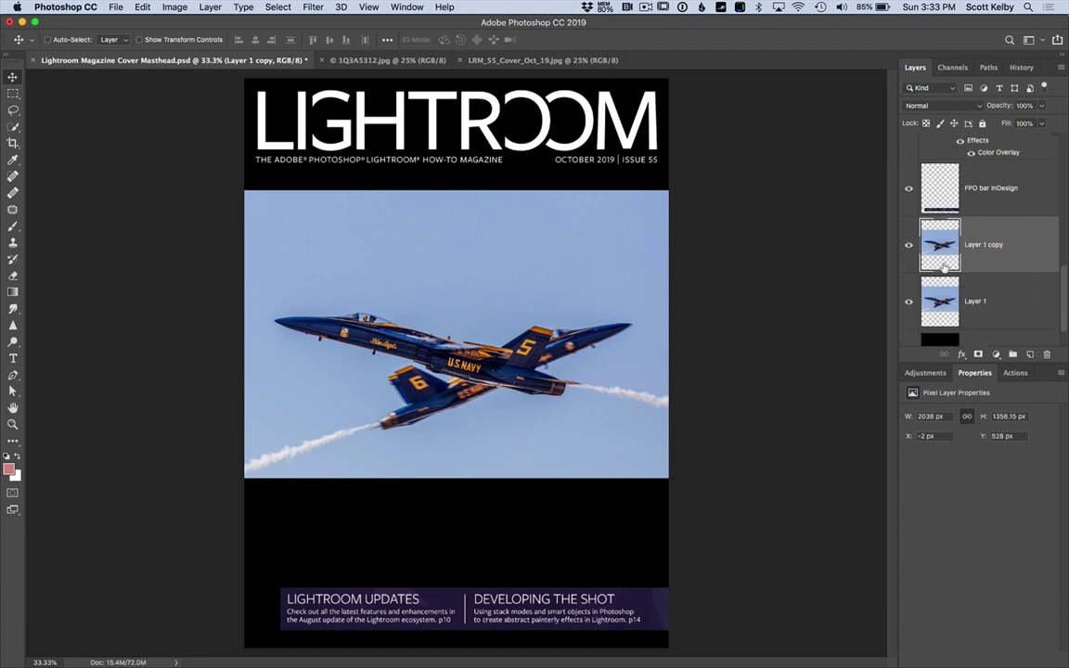
key("super+t")
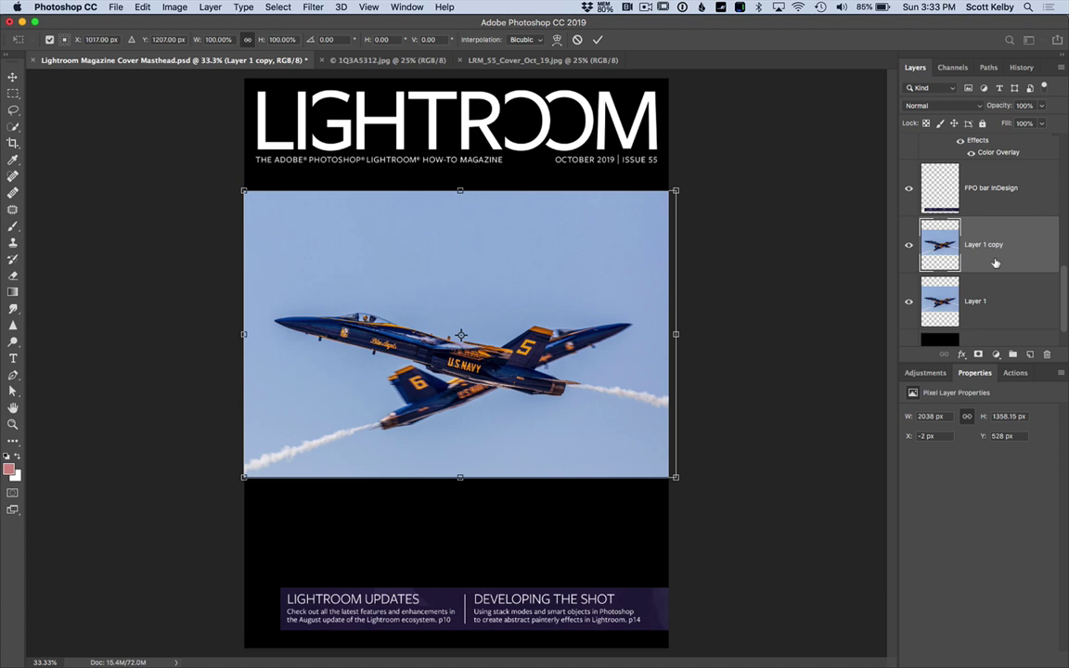
right_click(580, 215)
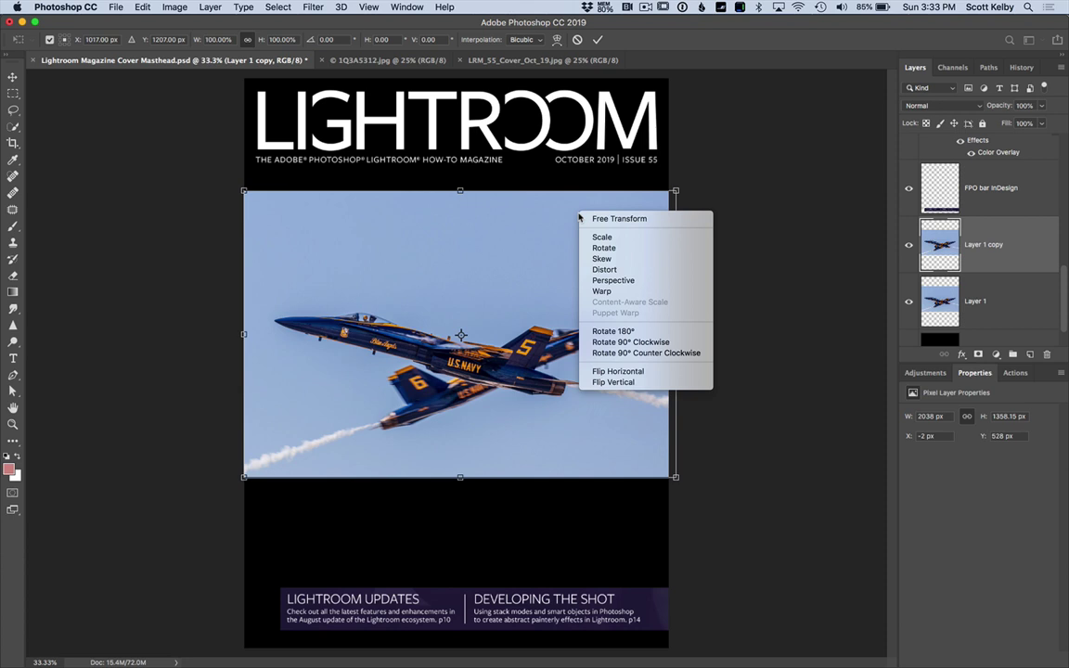
left_click(650, 383)
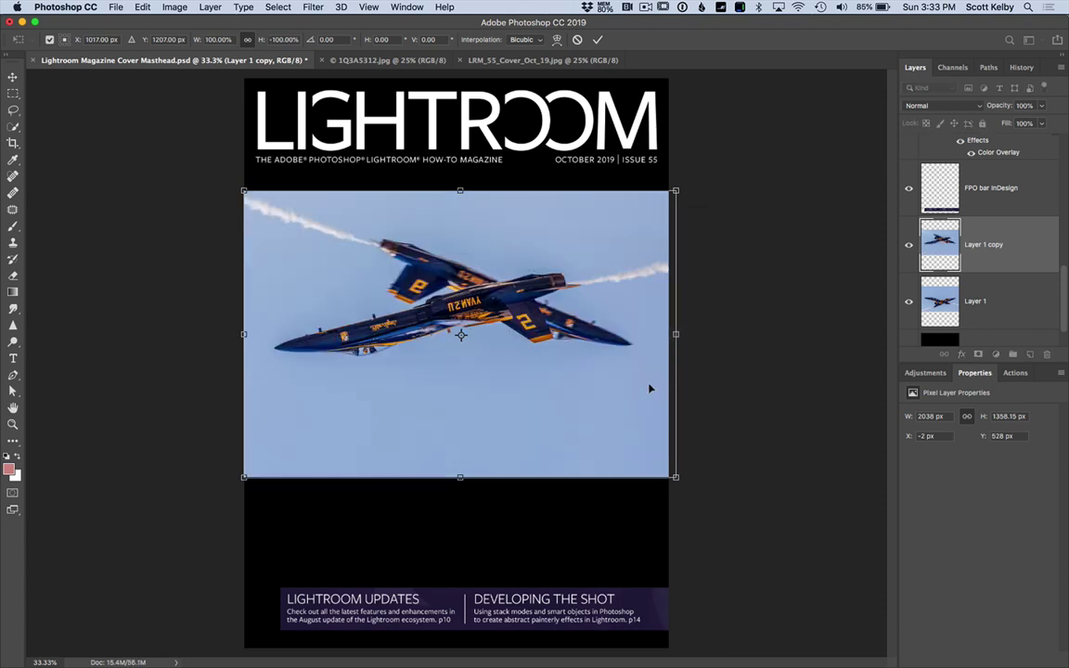
key("Return")
left_click_drag(601, 239, 606, 315)
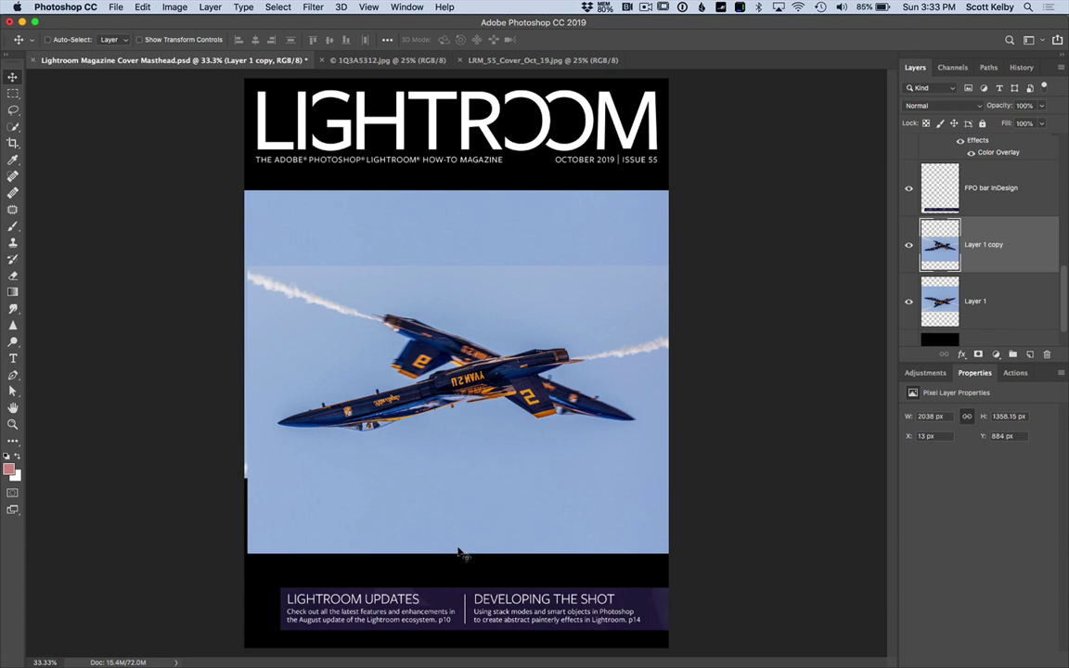
left_click_drag(565, 465, 561, 125)
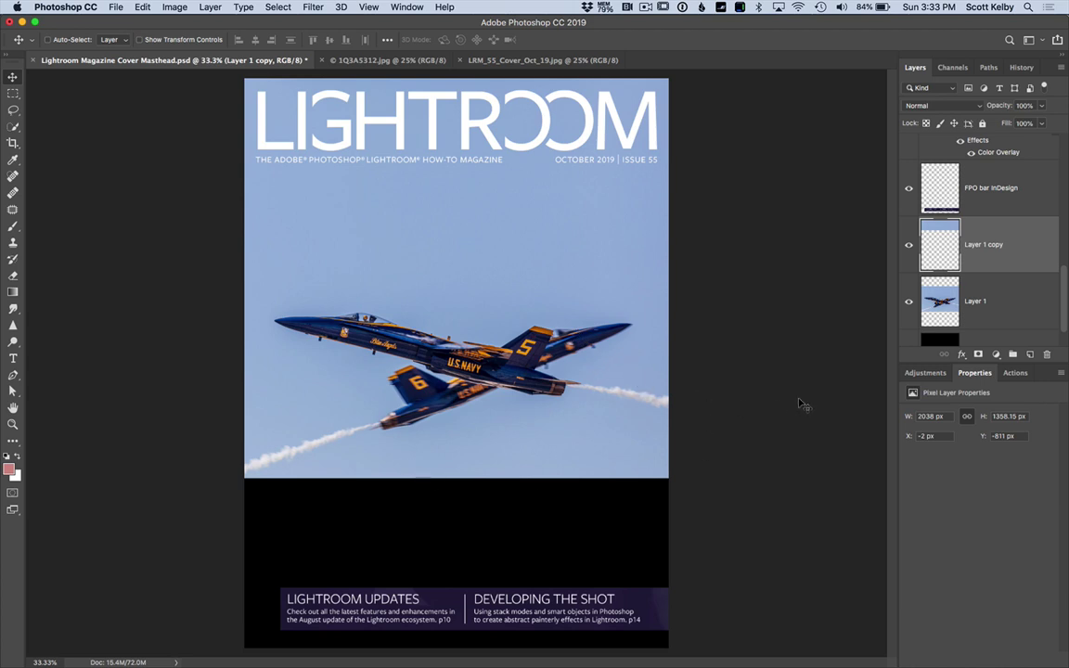
- Fill the black area below the jets with another vertically flipped duplicate of Layer 1, placed at about X -2 px, Y 1871 px
left_click(986, 295)
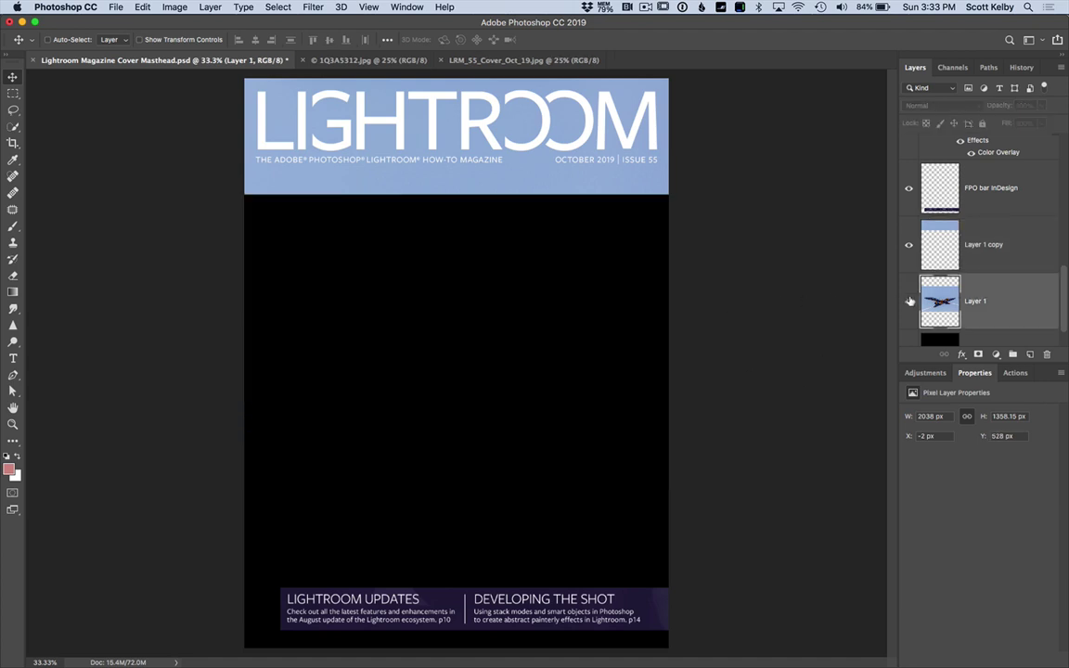
key("super+j")
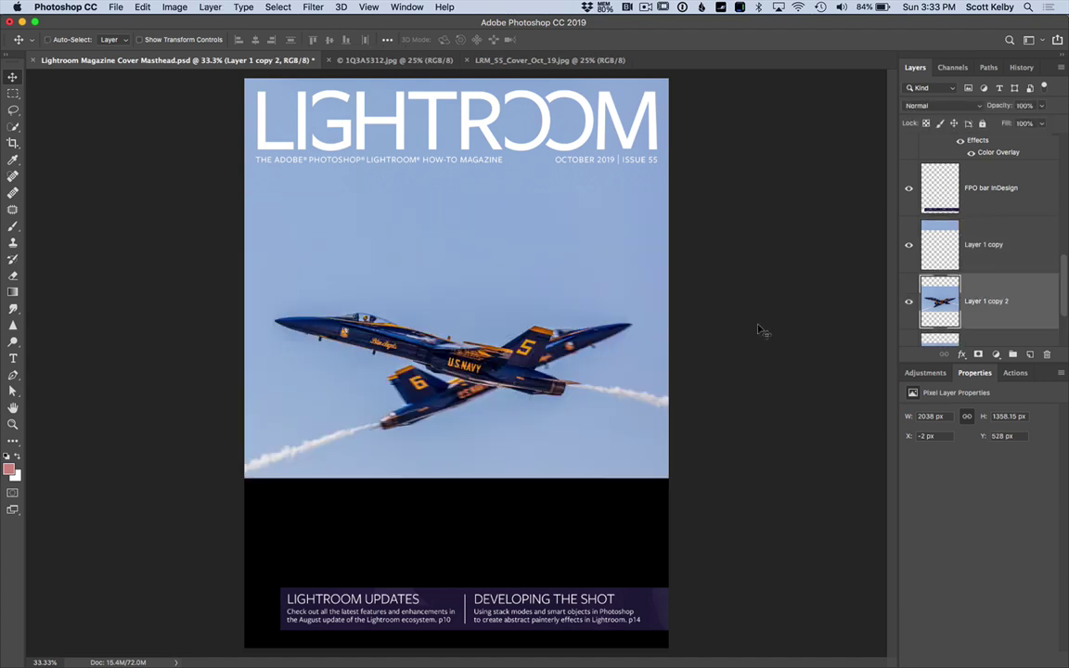
key("super+t")
right_click(507, 234)
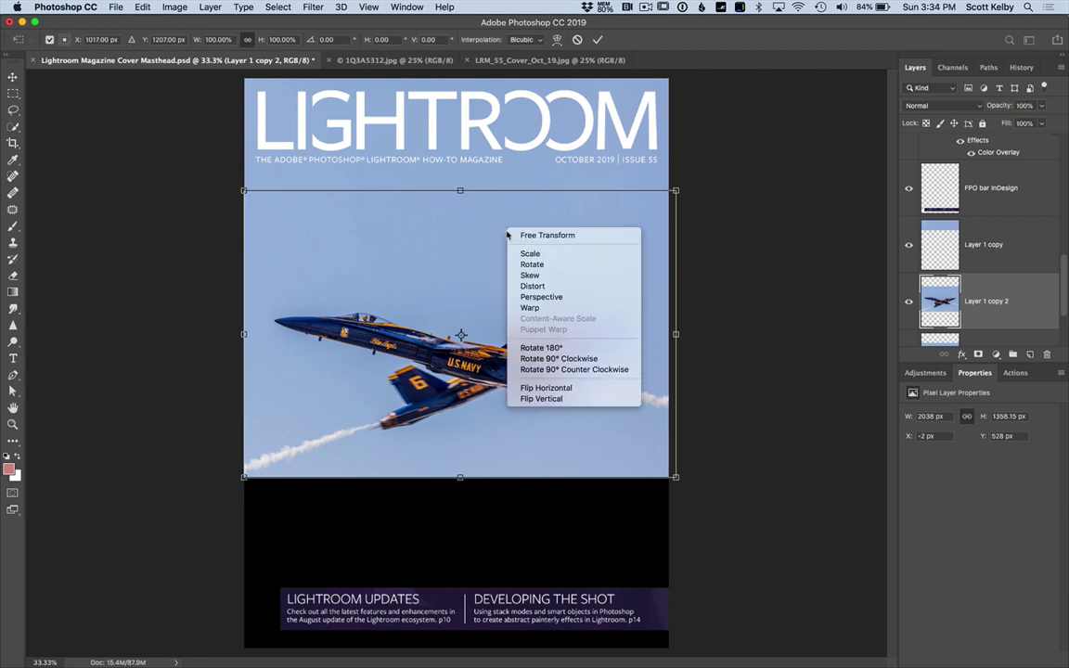
left_click(535, 400)
key("Return")
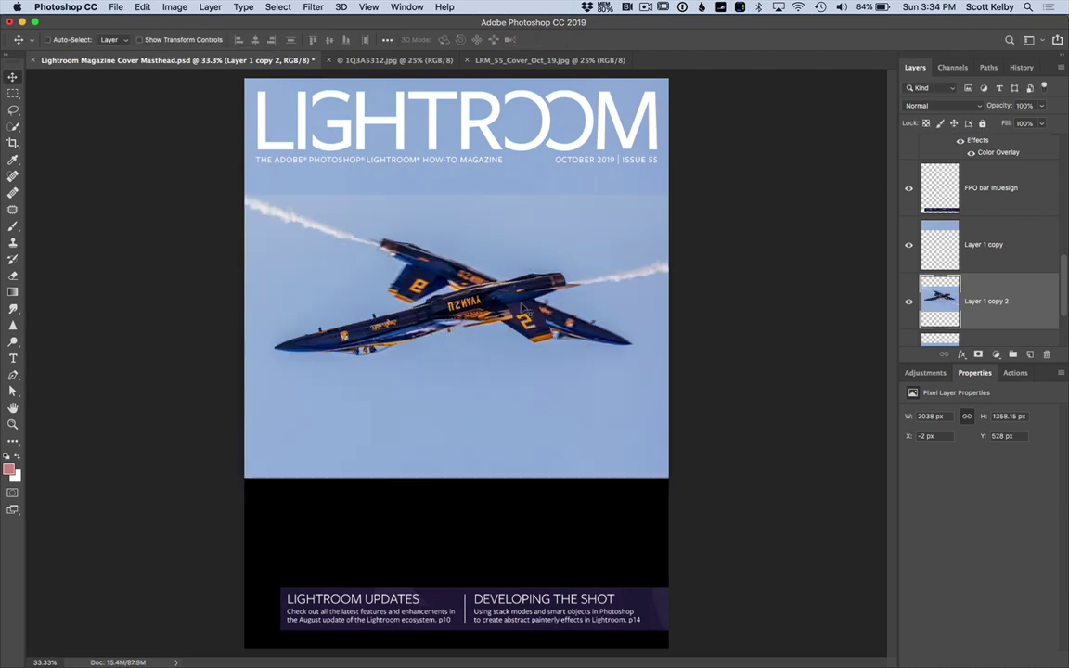
left_click_drag(530, 234, 517, 519)
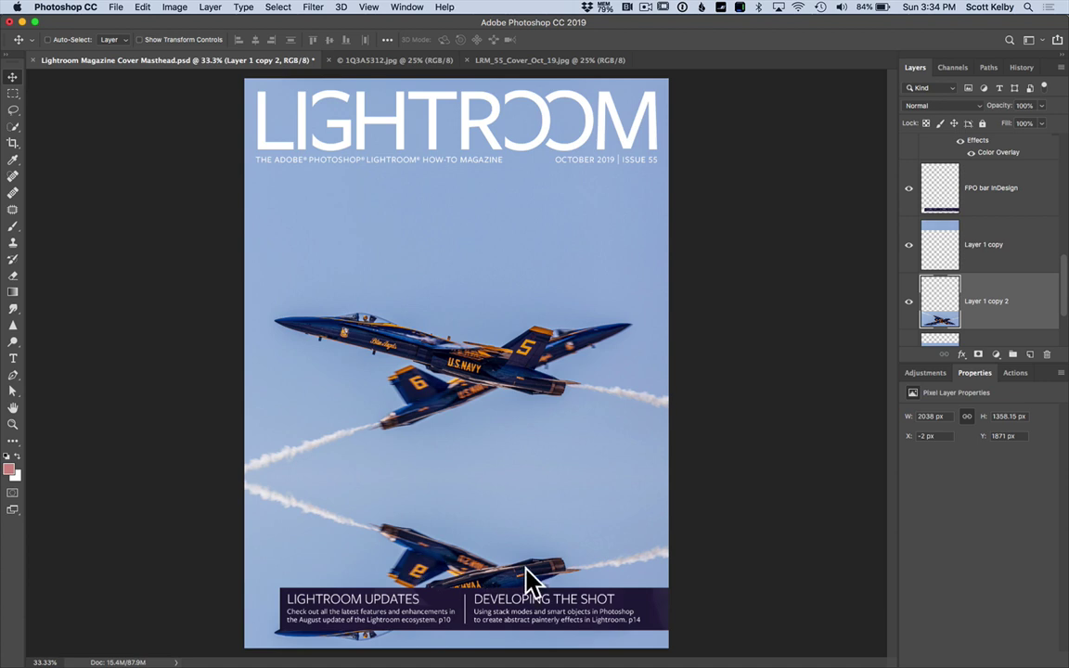
- Hide the FPO bar InDesign layer
scroll(977, 245, "down", 2)
scroll(976, 244, "up", 1)
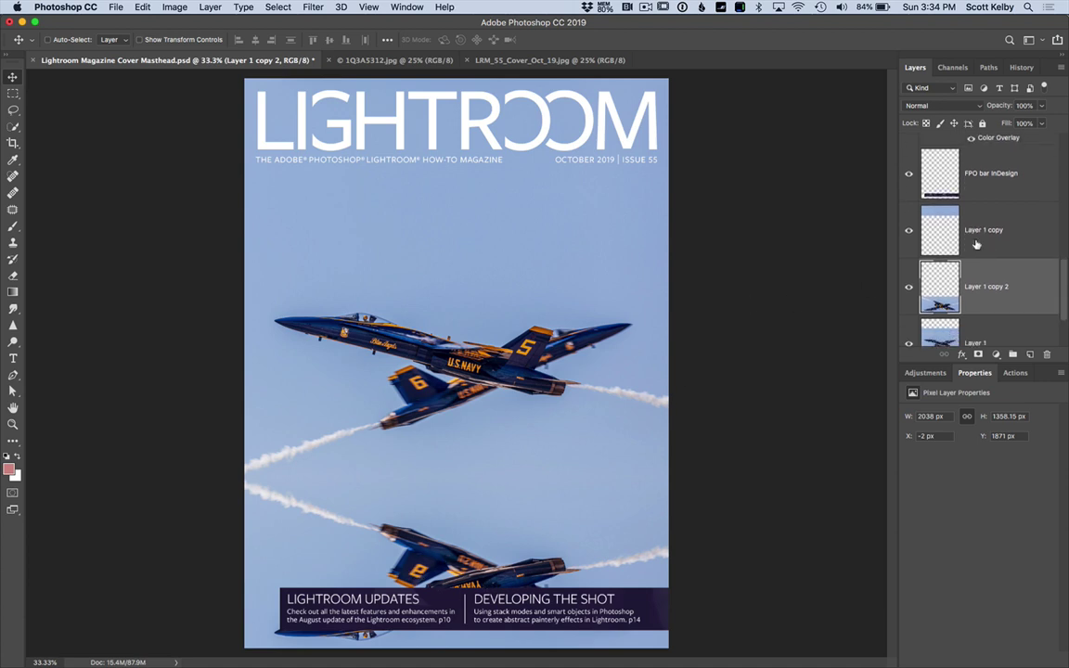
left_click(909, 176)
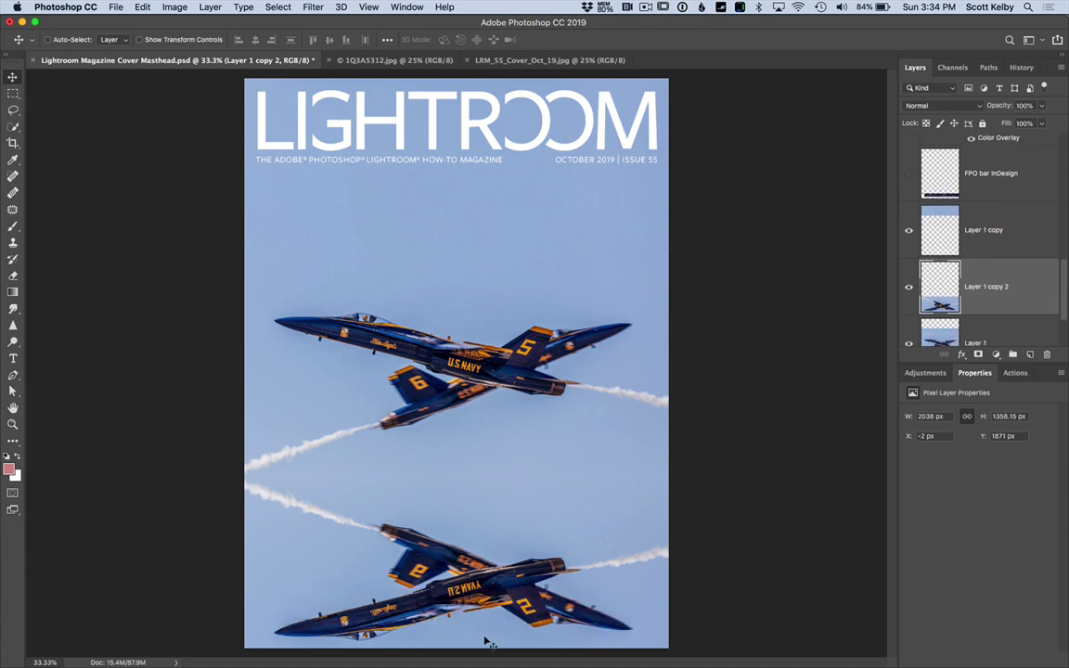
- Stamp all visible layers into a new merged layer above the MASTHEAD group
scroll(963, 267, "down", 5)
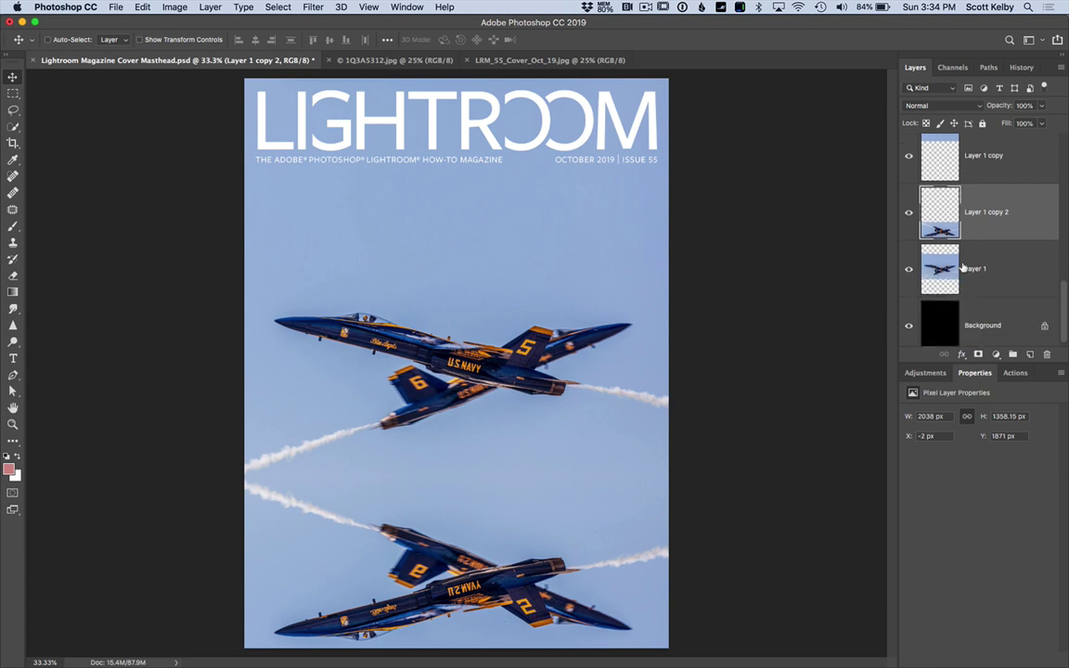
scroll(1021, 270, "up", 10)
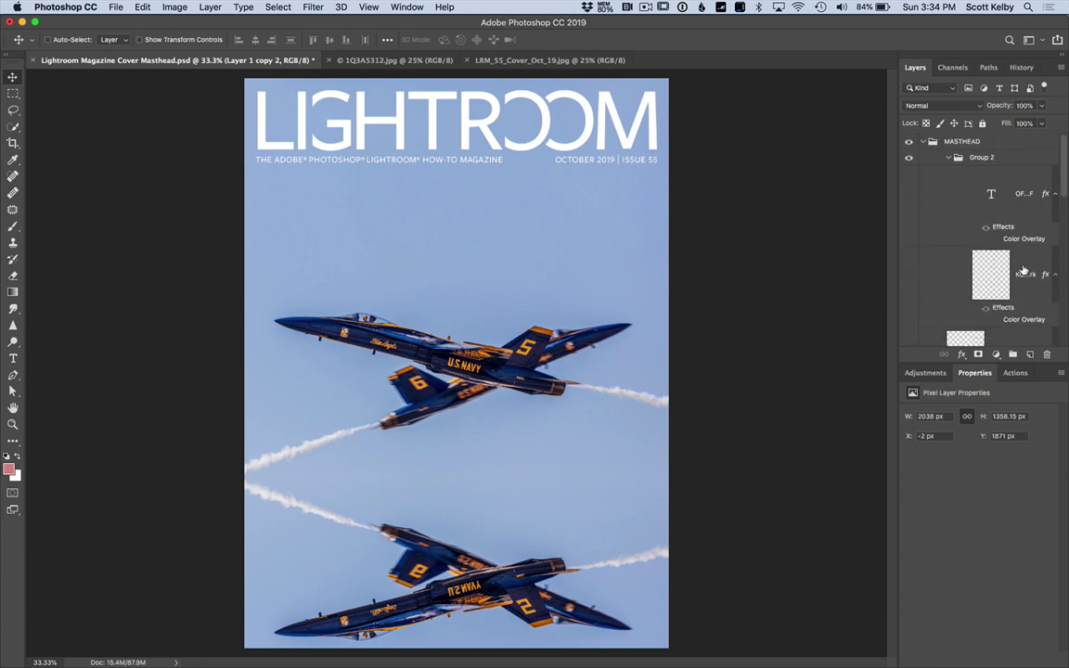
left_click(1009, 144)
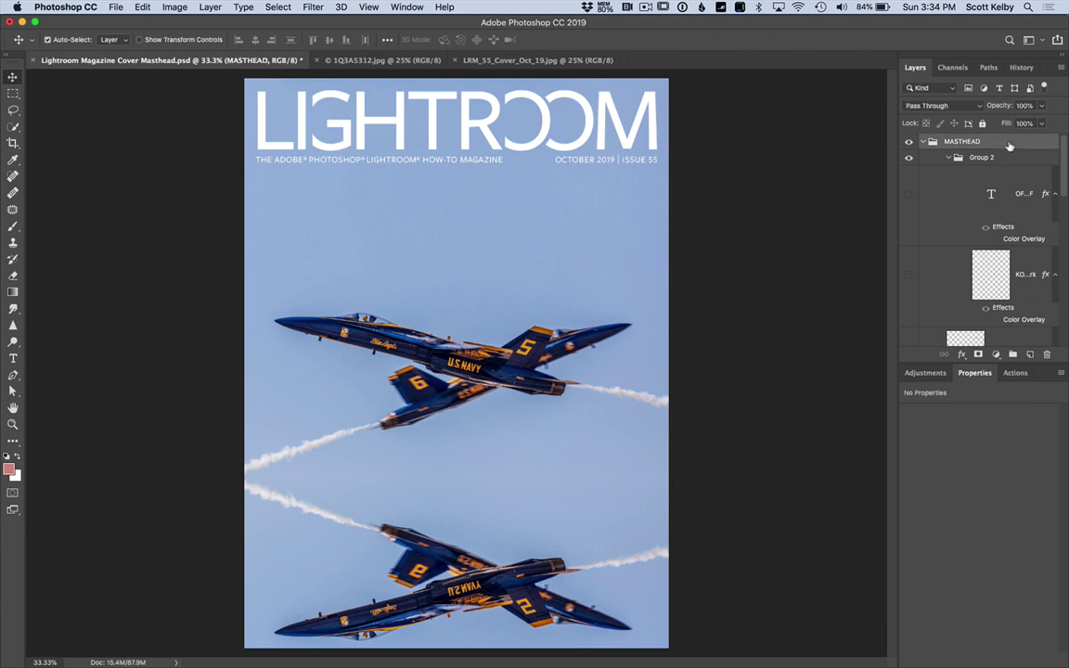
key("super+alt+shift+e")
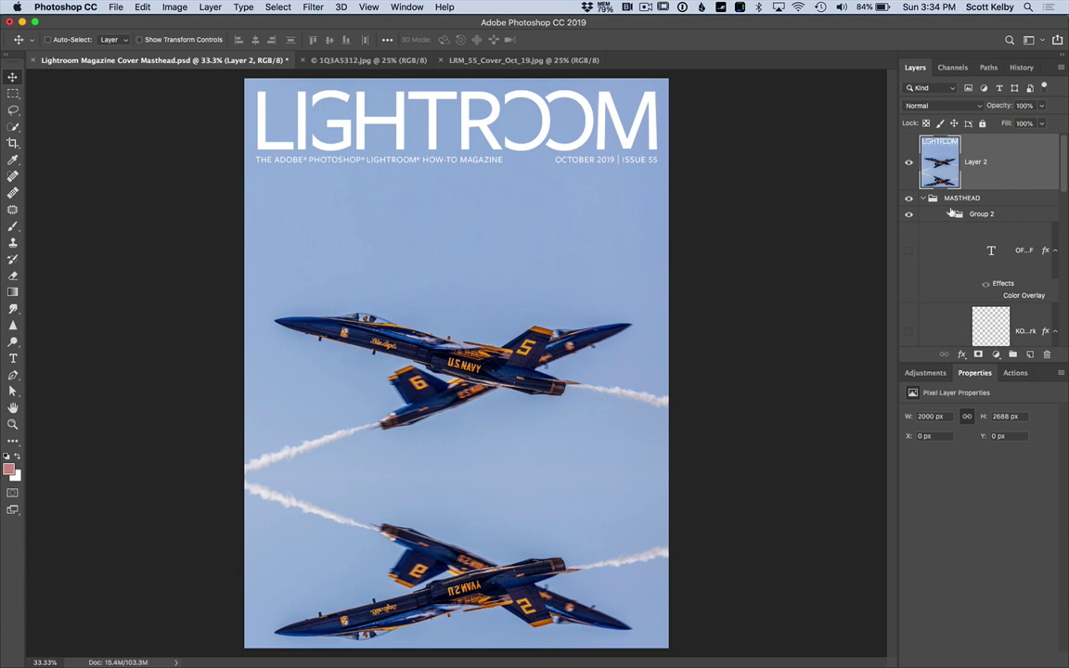
- Remove both smoke trails of the upside-down jets with the content-aware Spot Healing Brush on the merged layer
scroll(974, 206, "down", 10)
scroll(981, 208, "up", 10)
left_click(12, 176)
left_click_drag(239, 483, 362, 526)
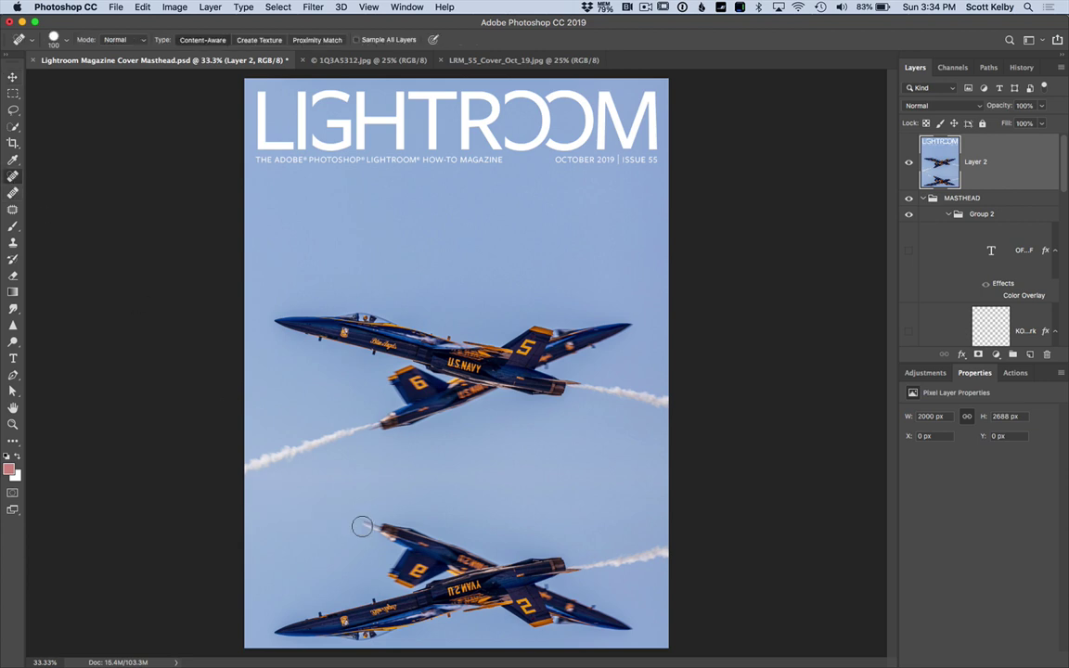
left_click_drag(592, 565, 692, 553)
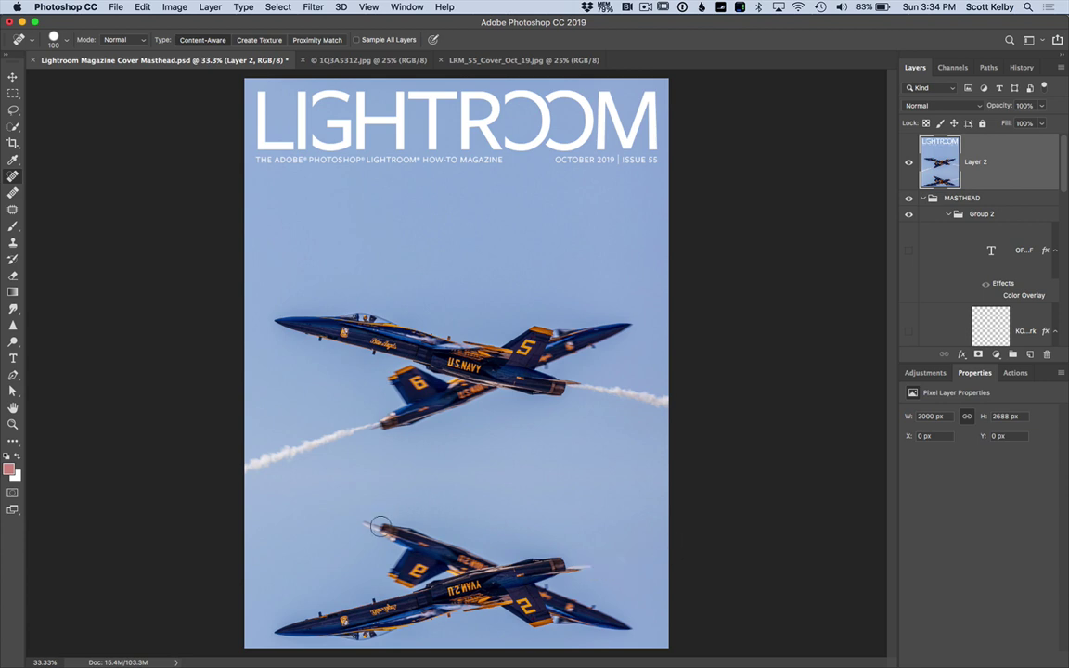
- Paint out the rear jet, tails and nose fragment of the upside-down jets with the Spot Healing Brush
mouse_move(367, 526)
left_mouse_down()
mouse_move(416, 533)
mouse_move(411, 567)
mouse_move(466, 544)
mouse_move(459, 562)
mouse_move(419, 556)
mouse_move(538, 571)
left_mouse_up()
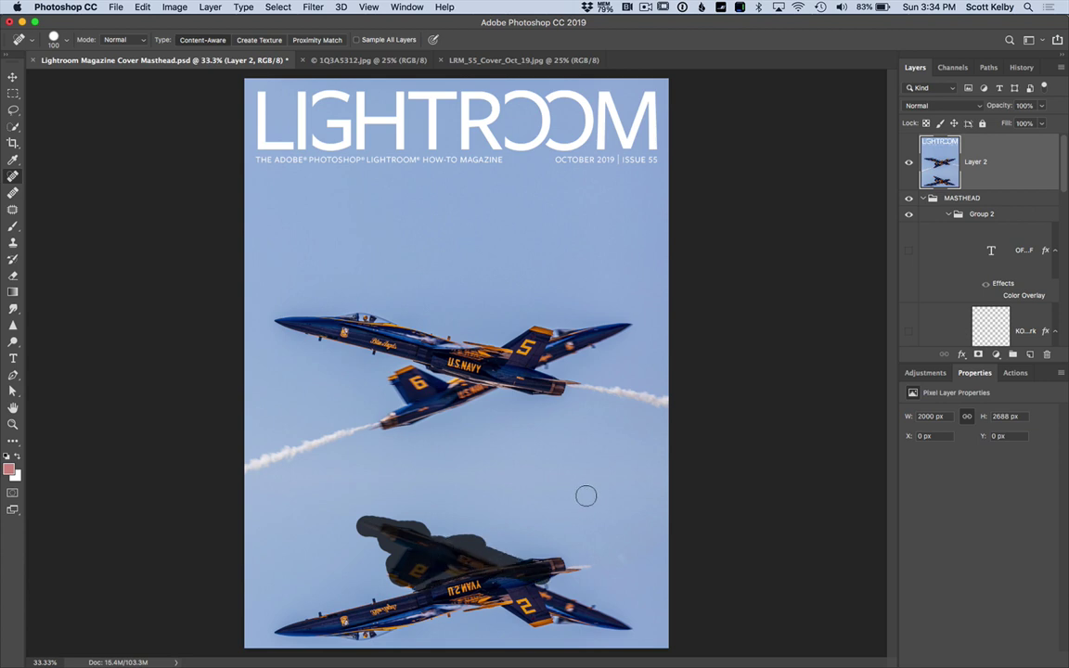
mouse_move(531, 563)
left_mouse_down()
mouse_move(575, 568)
mouse_move(561, 562)
left_mouse_up()
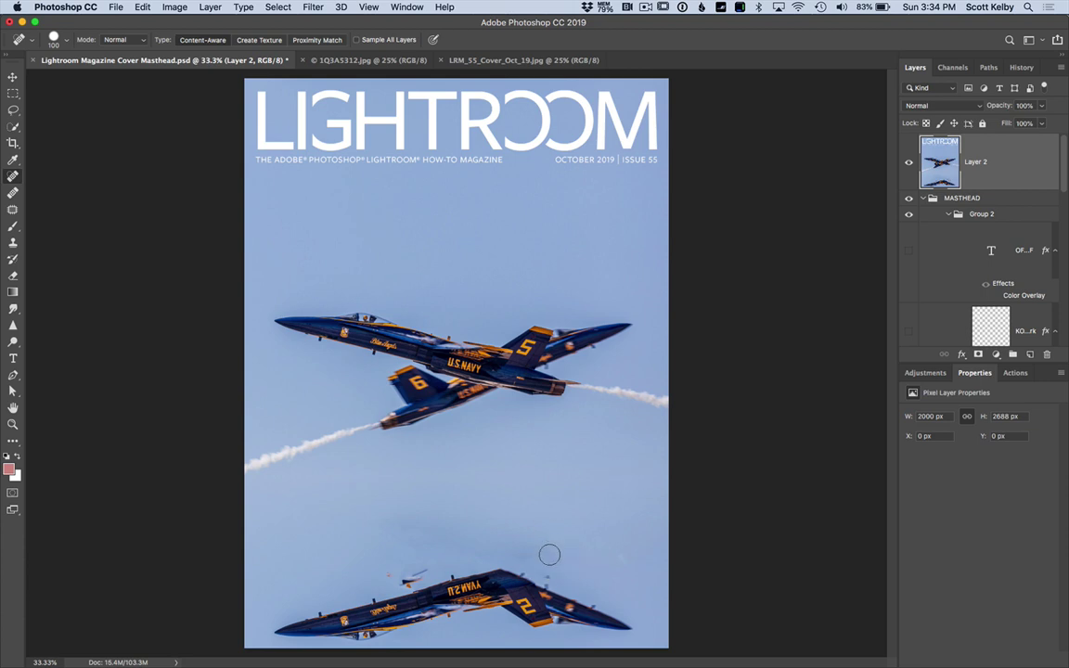
mouse_move(497, 569)
left_mouse_down()
mouse_move(623, 622)
mouse_move(533, 624)
mouse_move(482, 580)
mouse_move(531, 603)
mouse_move(556, 599)
mouse_move(528, 605)
mouse_move(553, 571)
left_mouse_up()
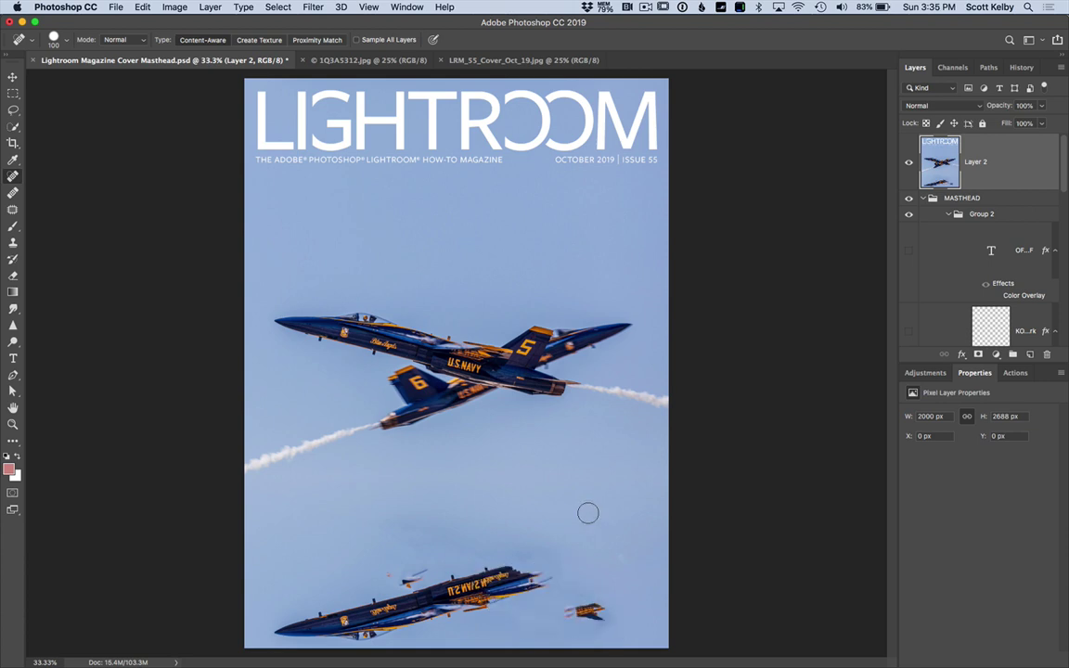
left_click_drag(568, 619, 601, 615)
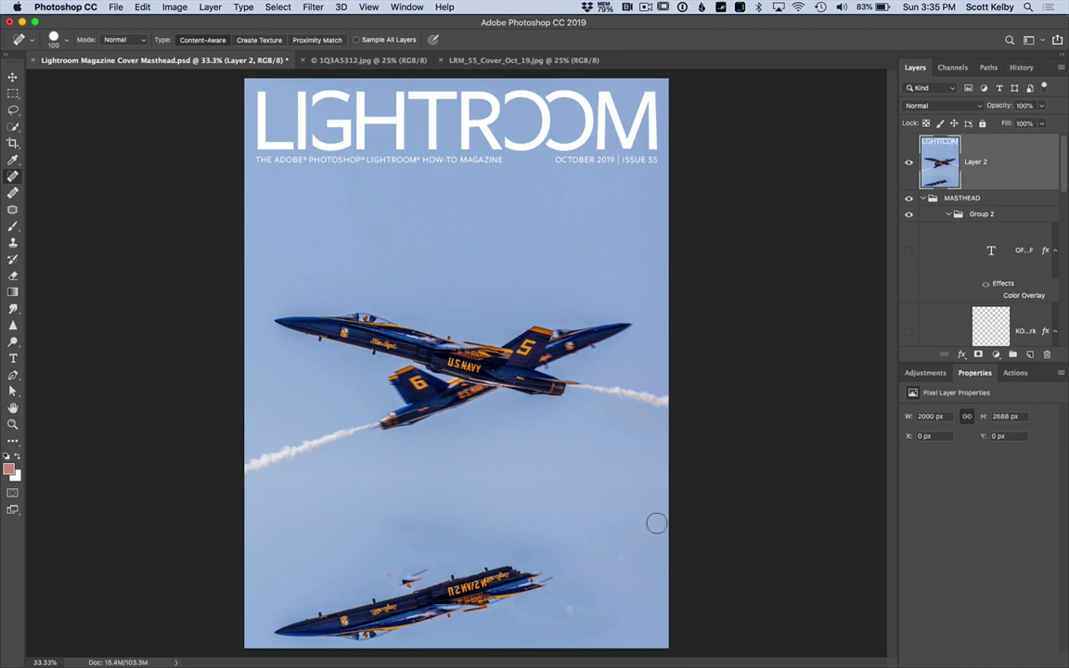
- Patch the remaining upside-down jet with clean sky from just above it, and patch the sky in the cover's lower-right corner
left_click(13, 210)
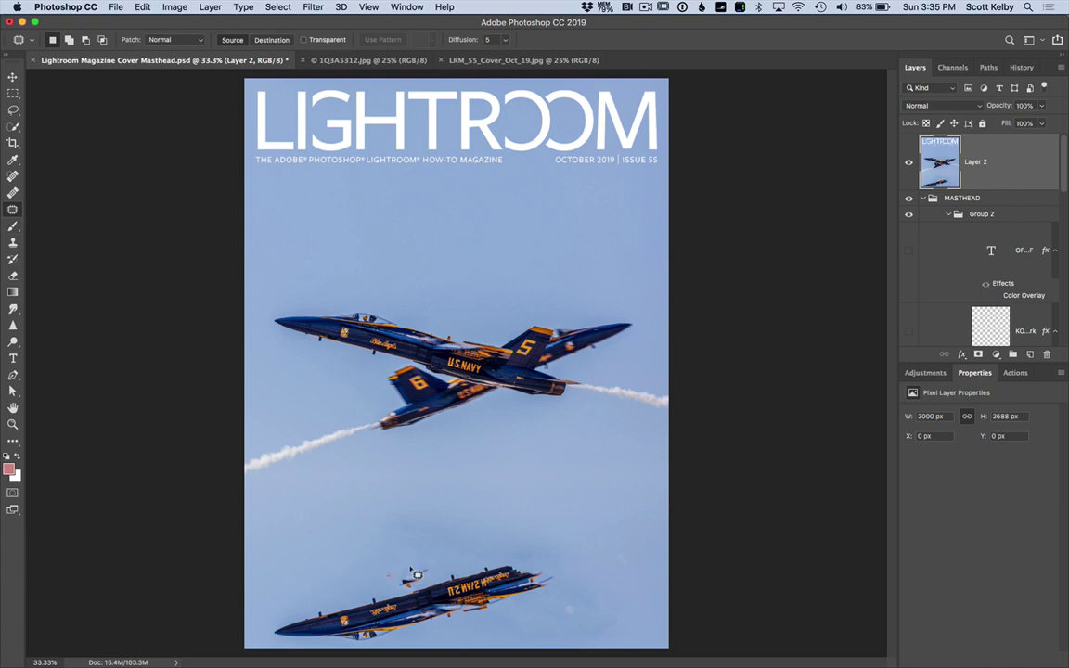
mouse_move(420, 631)
left_mouse_down()
mouse_move(373, 650)
mouse_move(298, 649)
mouse_move(267, 630)
mouse_move(369, 596)
mouse_move(397, 564)
mouse_move(549, 548)
mouse_move(591, 561)
mouse_move(609, 592)
mouse_move(566, 627)
mouse_move(422, 632)
left_mouse_up()
mouse_move(508, 599)
left_mouse_down()
mouse_move(501, 552)
mouse_move(509, 594)
mouse_move(521, 494)
left_mouse_up()
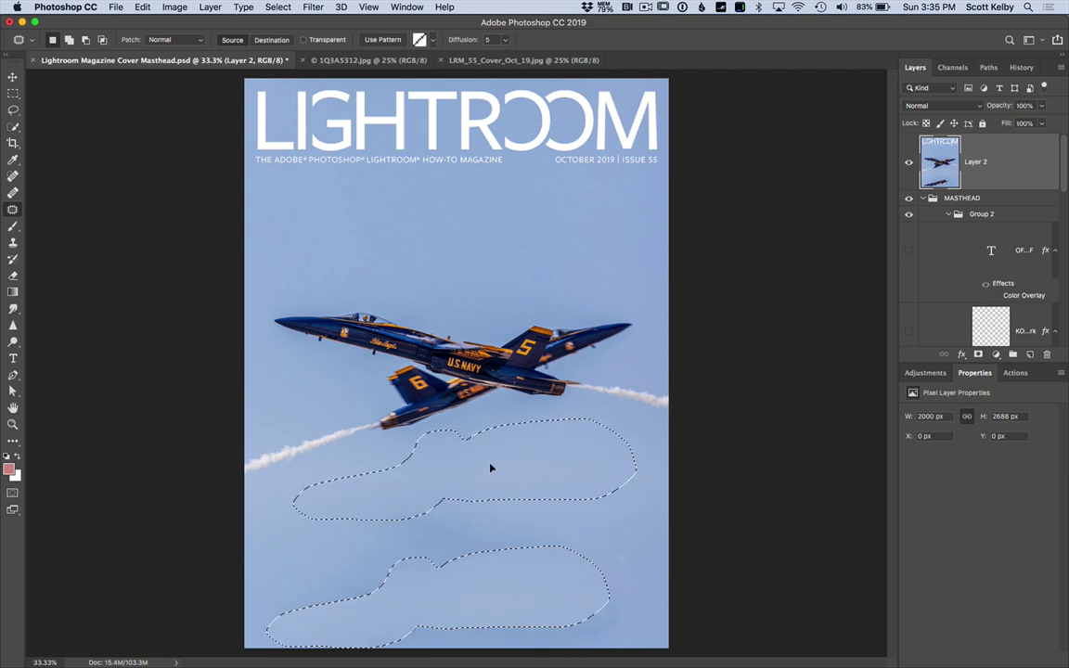
key("super+d")
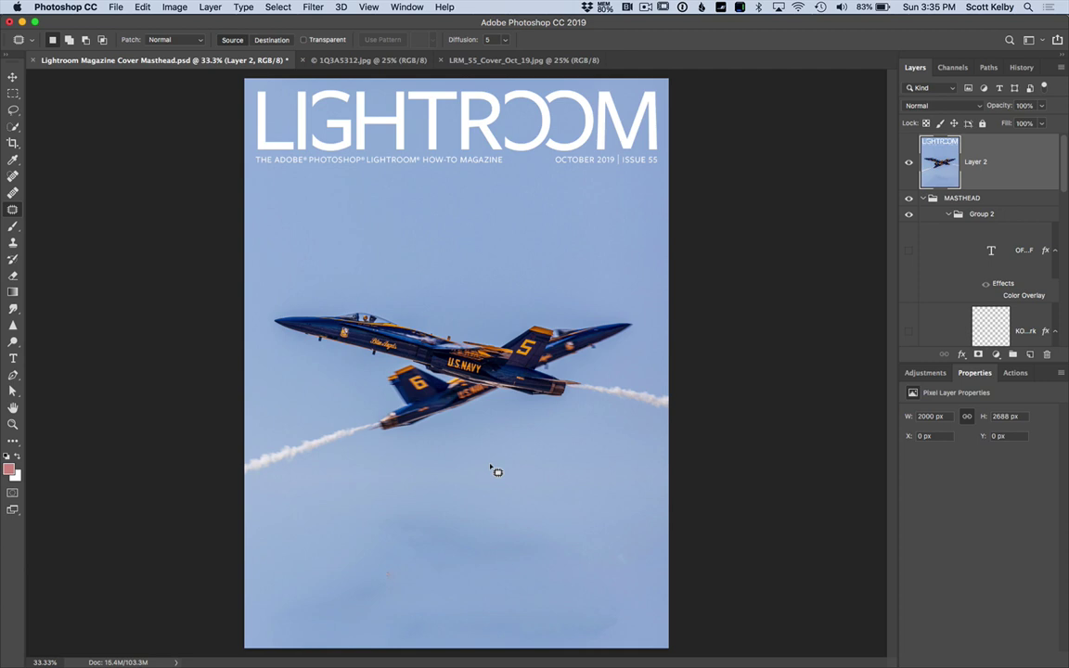
mouse_move(639, 581)
left_mouse_down()
mouse_move(687, 611)
mouse_move(677, 587)
left_mouse_up()
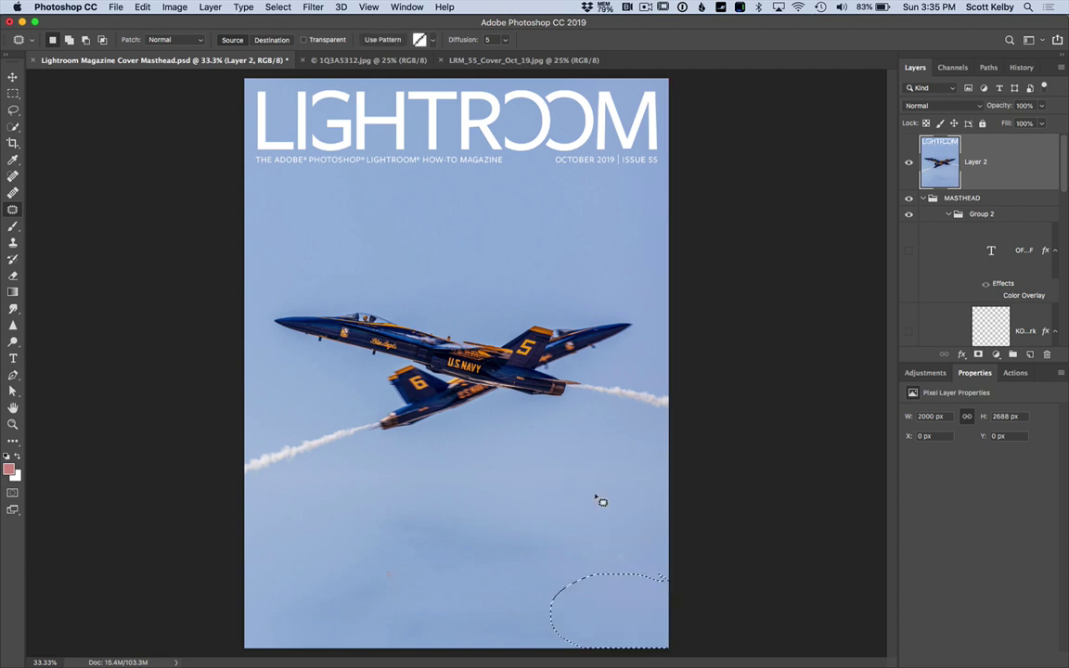
key("super+d")
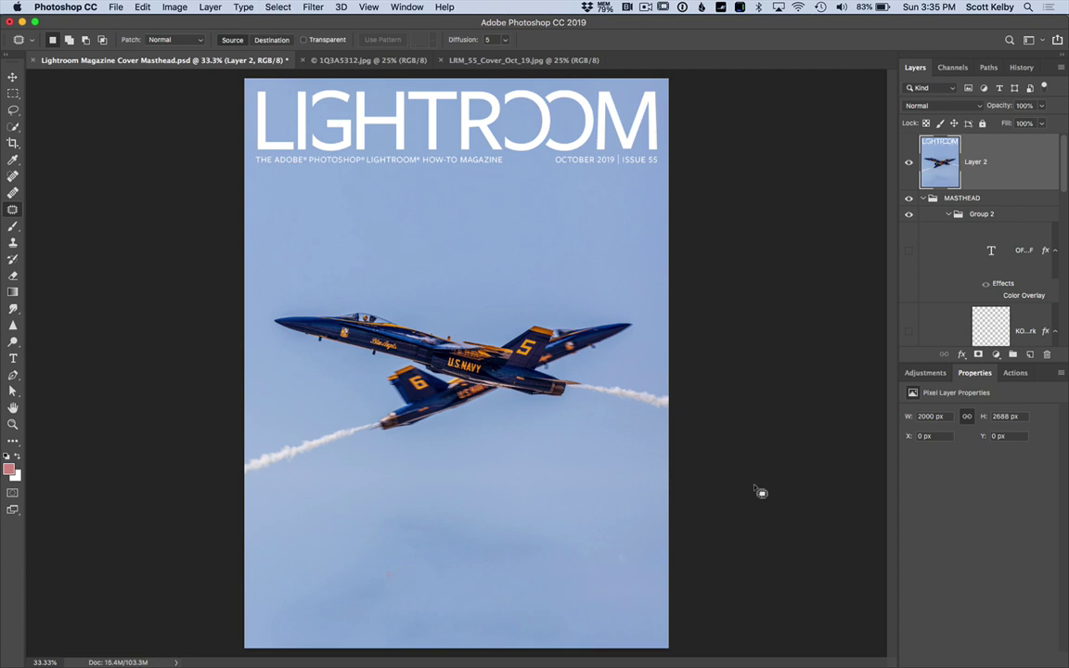
- Show the FPO bar InDesign layer and bring it to the front of the layer stack, above Layer 2
scroll(999, 267, "down", 10)
scroll(999, 265, "up", 5)
left_click(1012, 220)
left_click(909, 206)
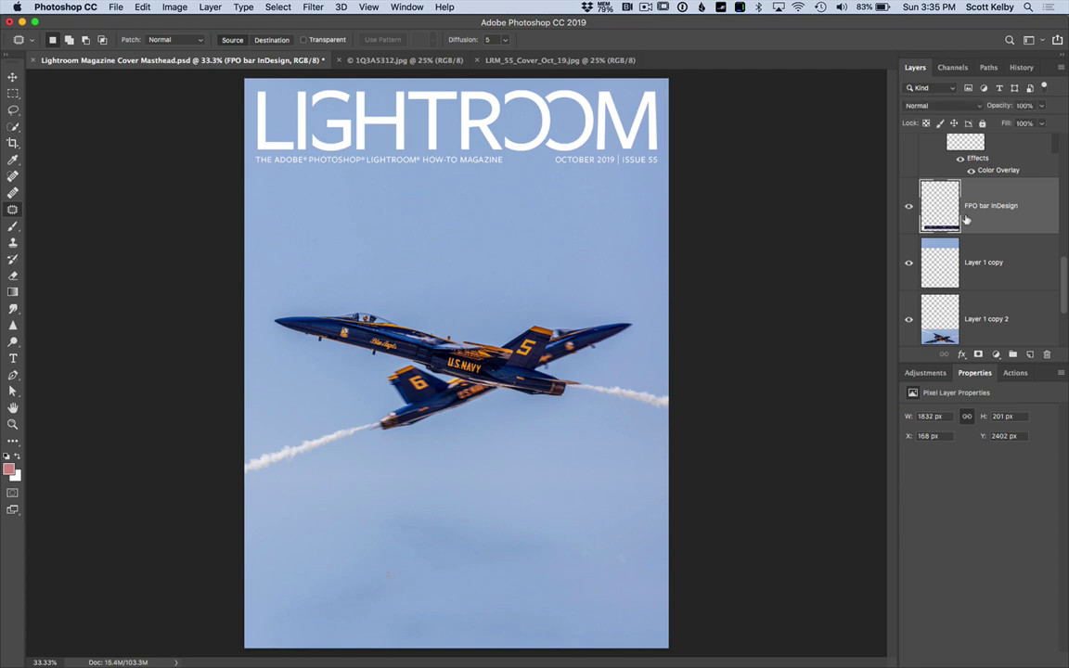
key("super+shift+bracketright")
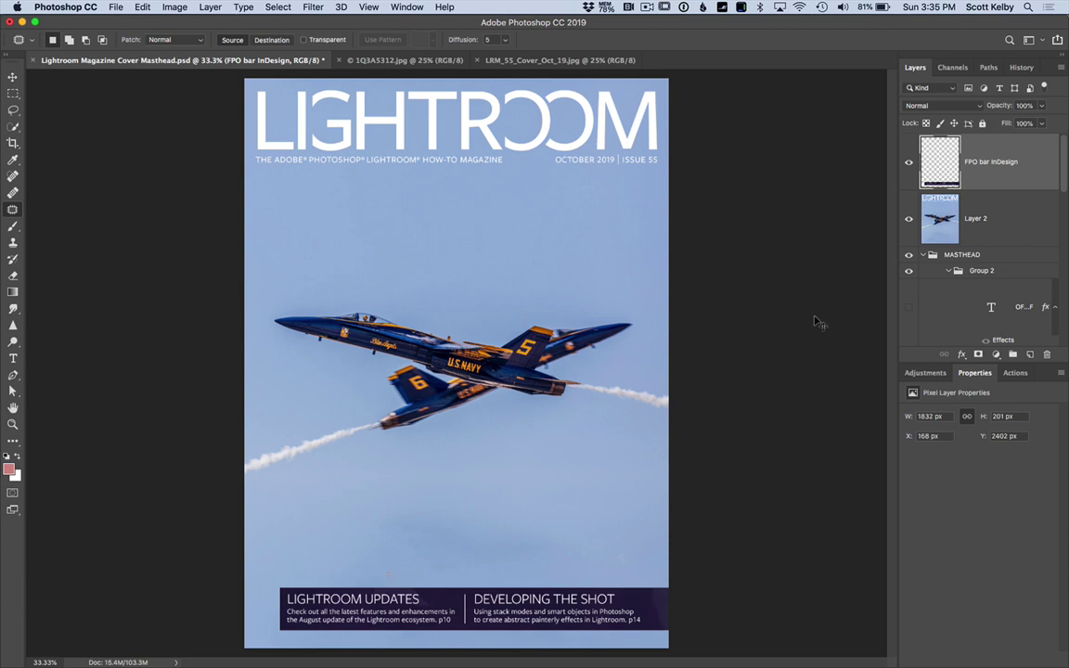
key("super+z")
key("super+shift+bracketright")
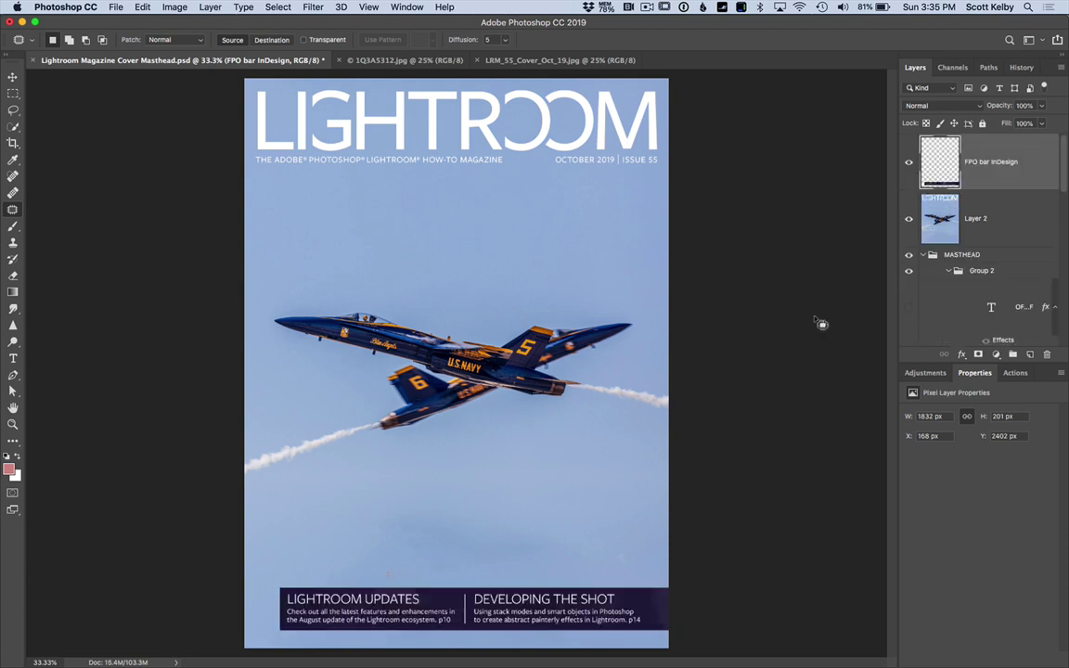